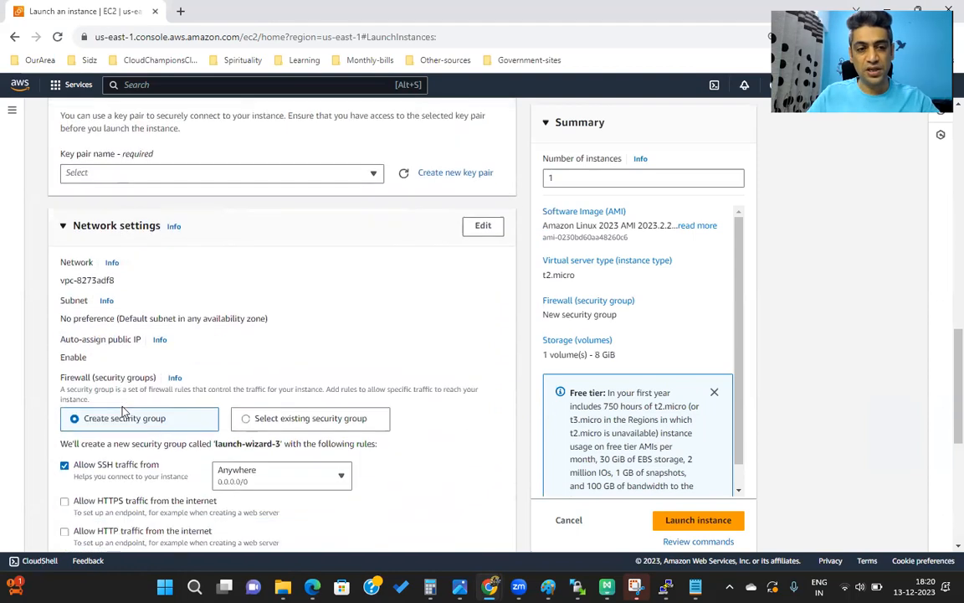
Choose the existing key pair ending in "jun2023" as the instance's login key pair.
left_click(368, 250)
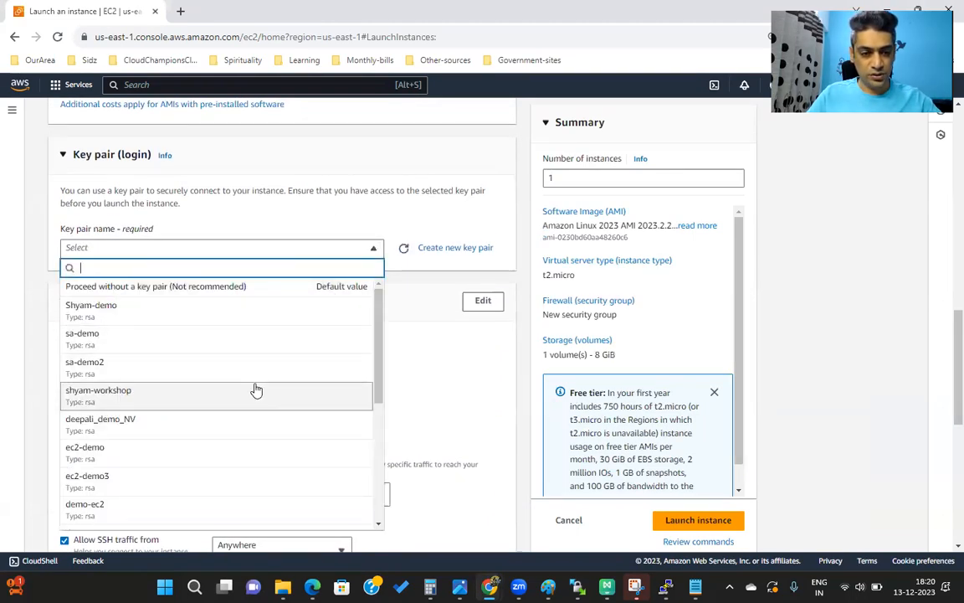
scroll(255, 390, "down", 4)
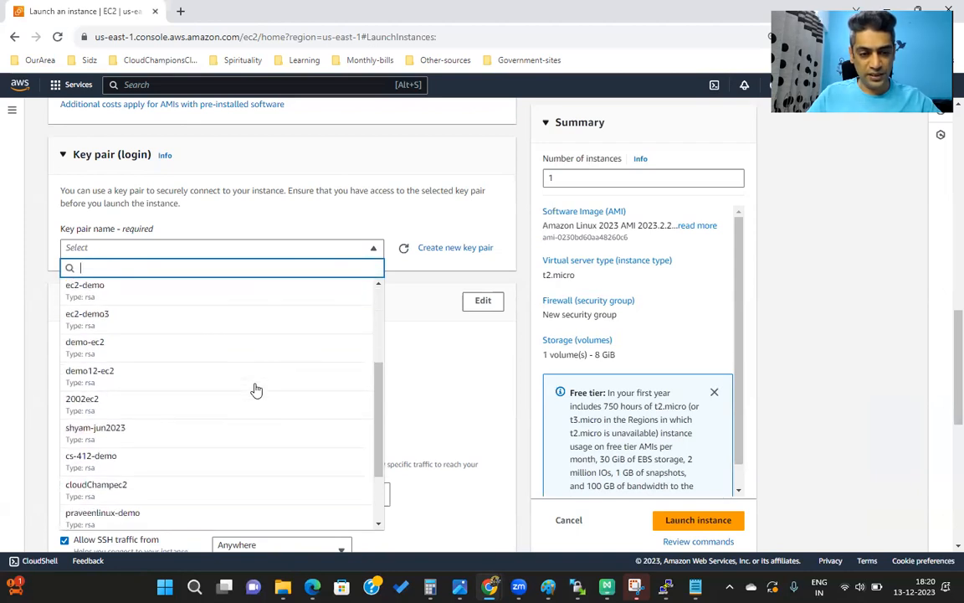
left_click(138, 420)
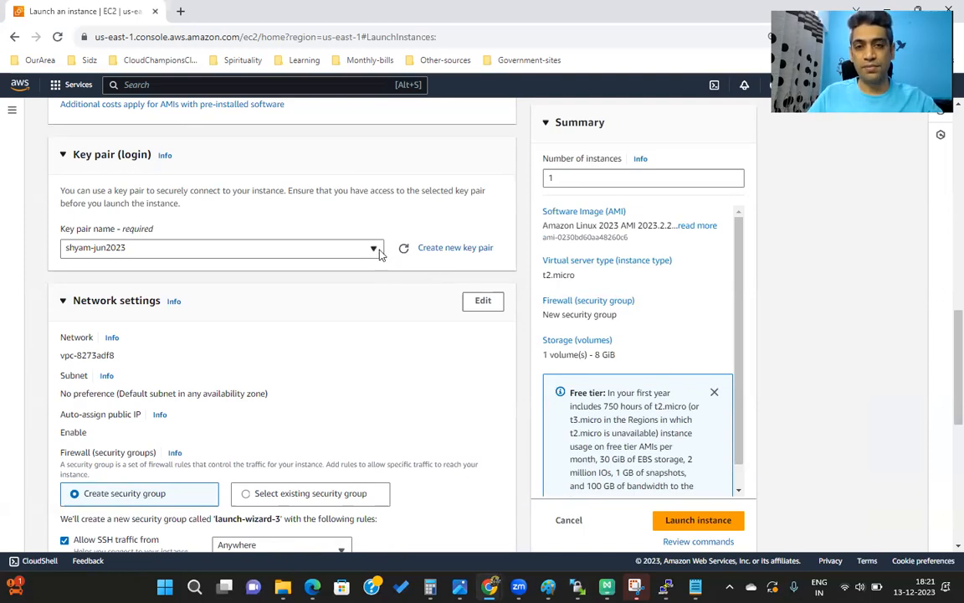
left_click(452, 251)
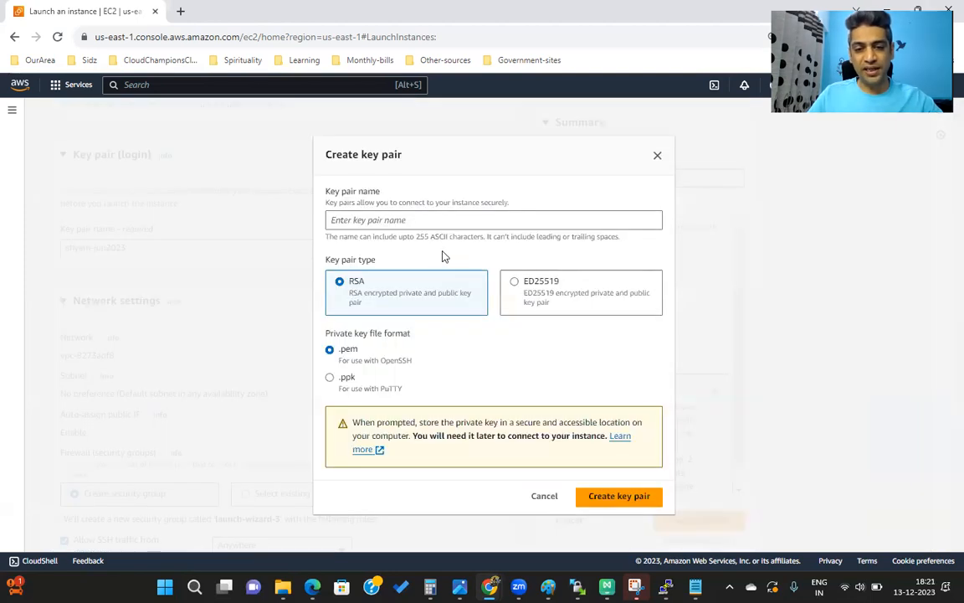
left_click(405, 221)
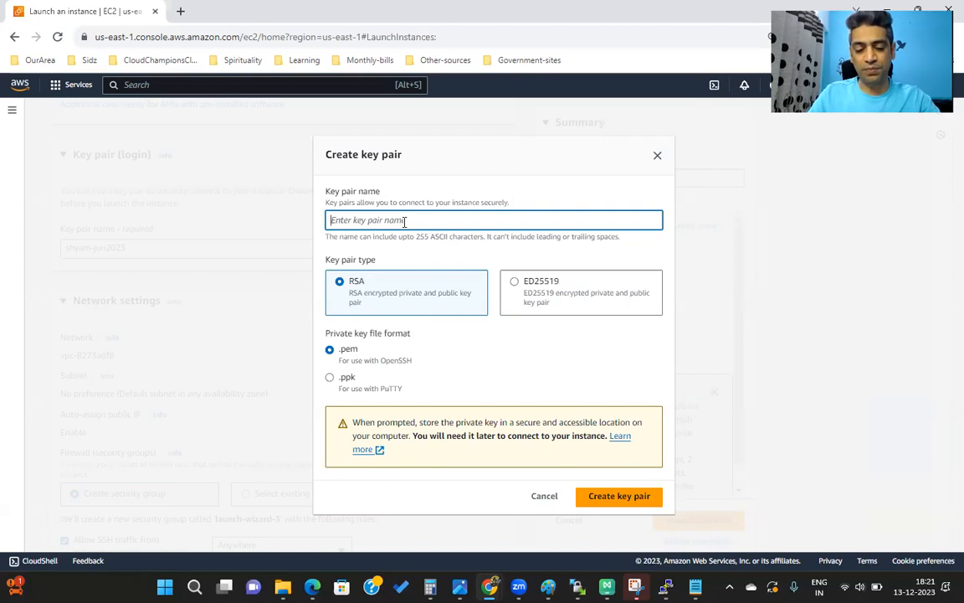
type("ne")
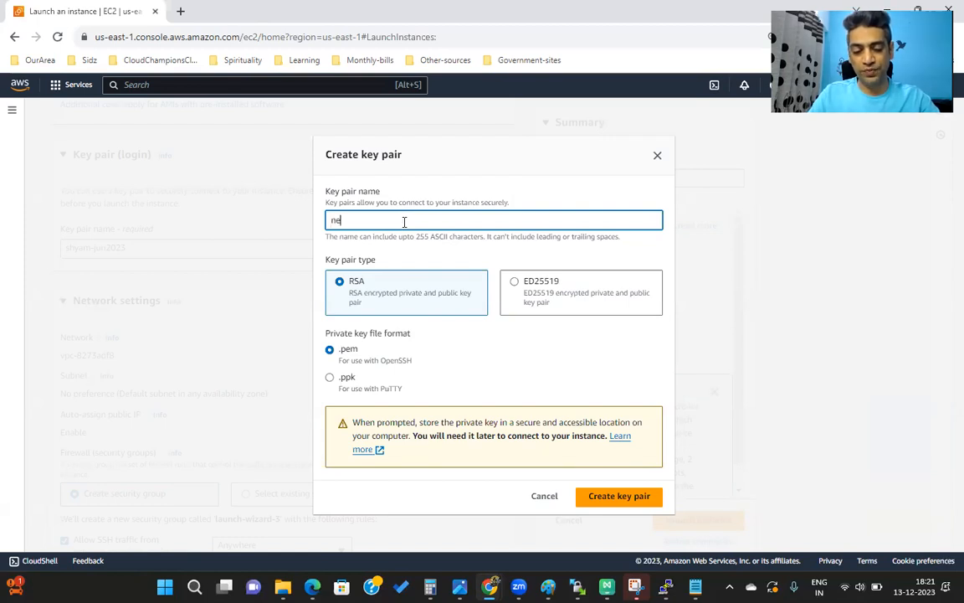
type("w-key")
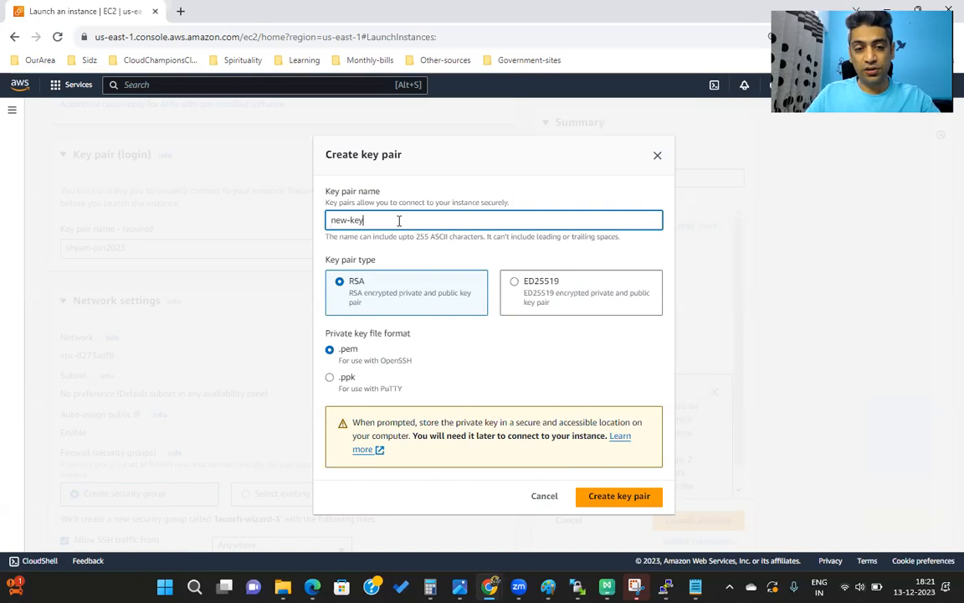
left_click(330, 377)
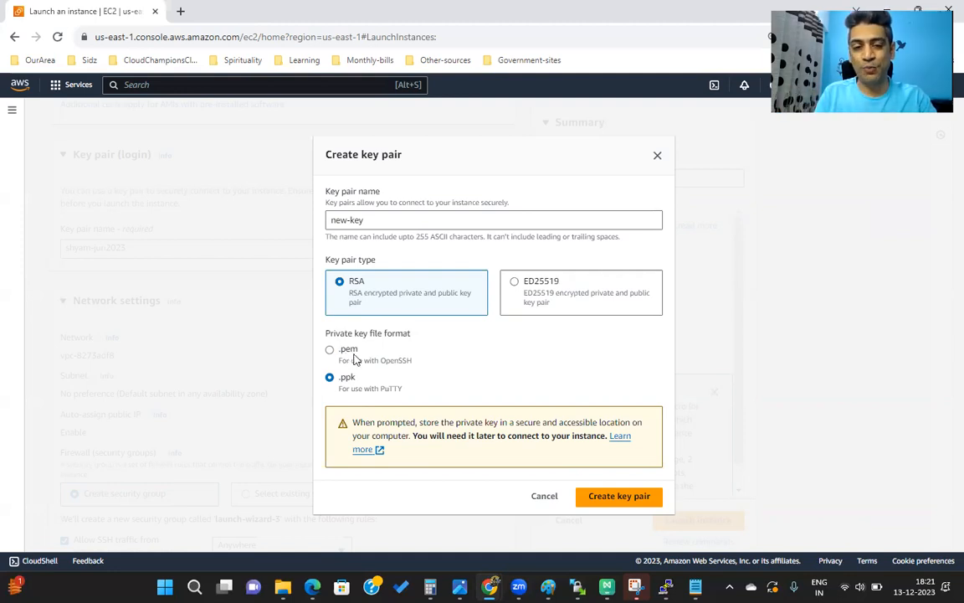
left_click(354, 357)
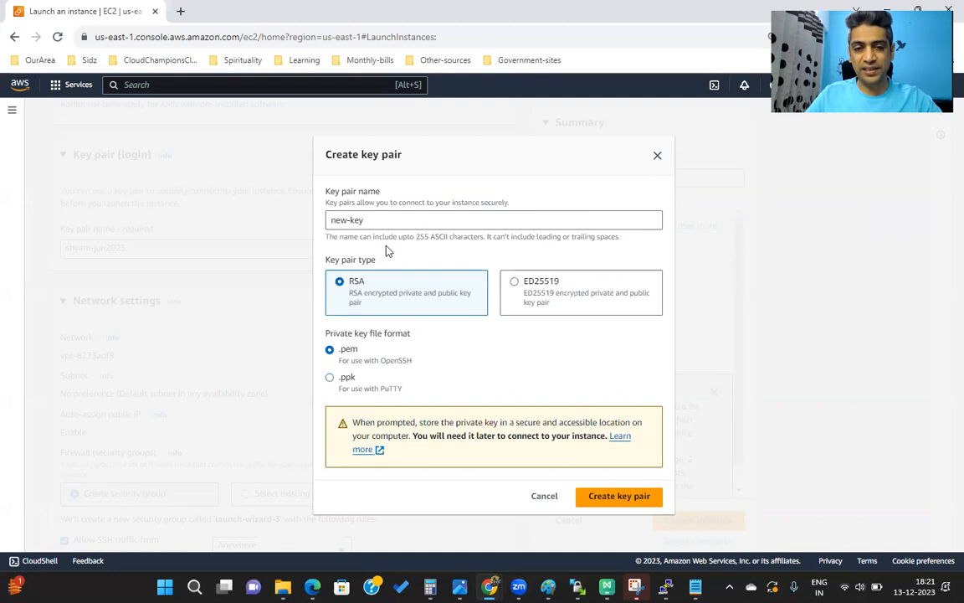
left_click_drag(384, 221, 328, 221)
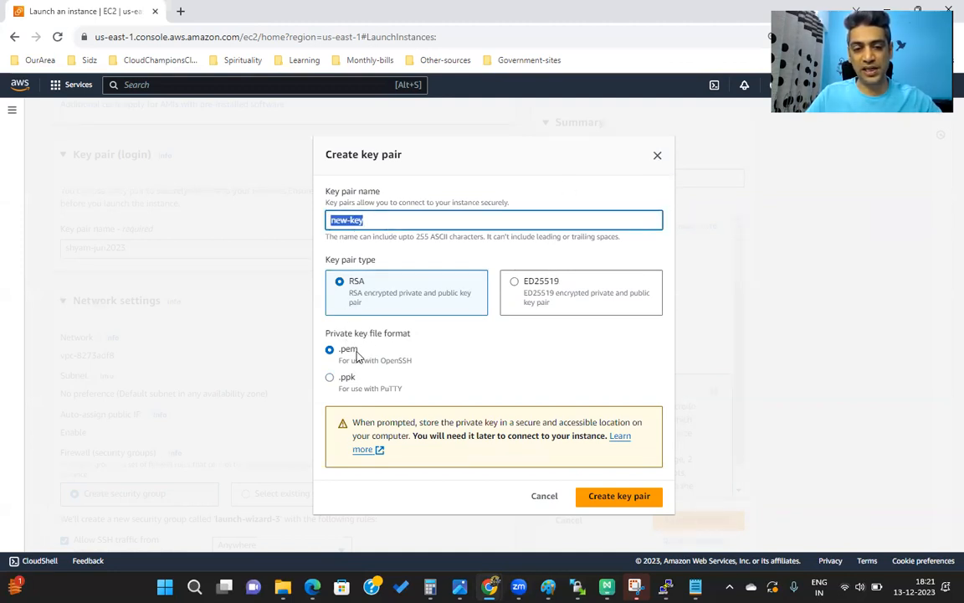
left_click(658, 158)
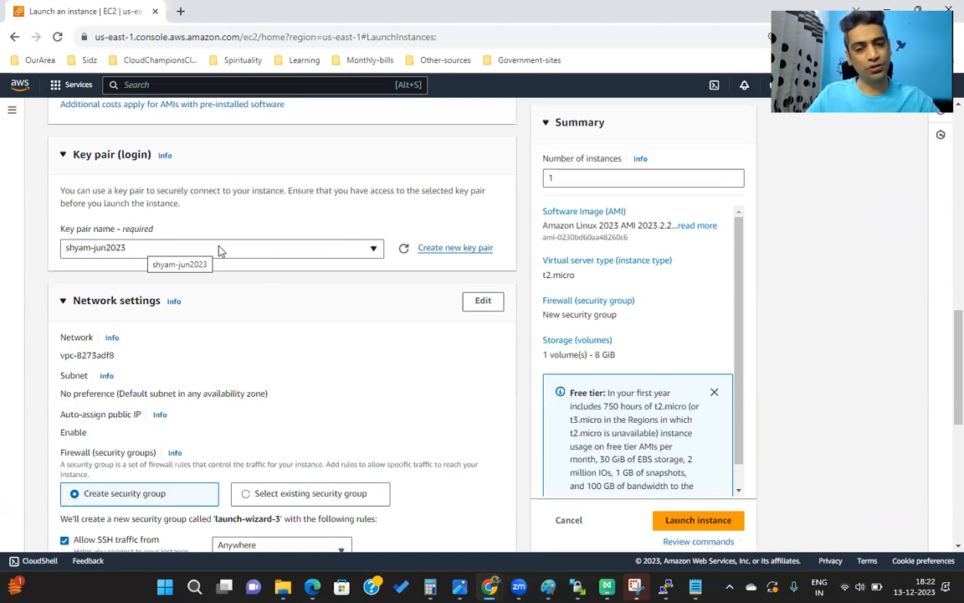
Use an existing security group for the instance's firewall and assign the default group.
scroll(278, 254, "down", 3)
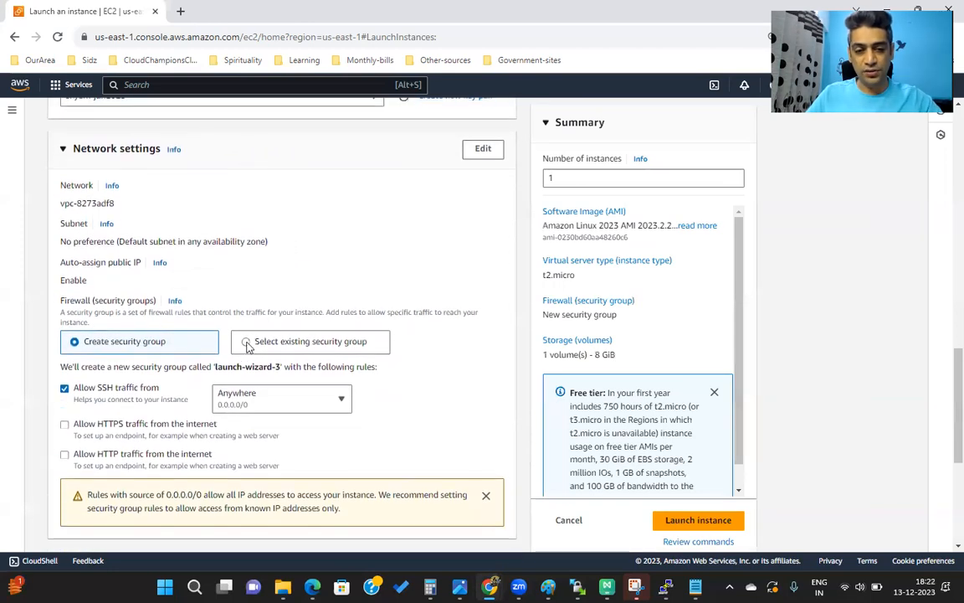
left_click(246, 341)
left_click(355, 387)
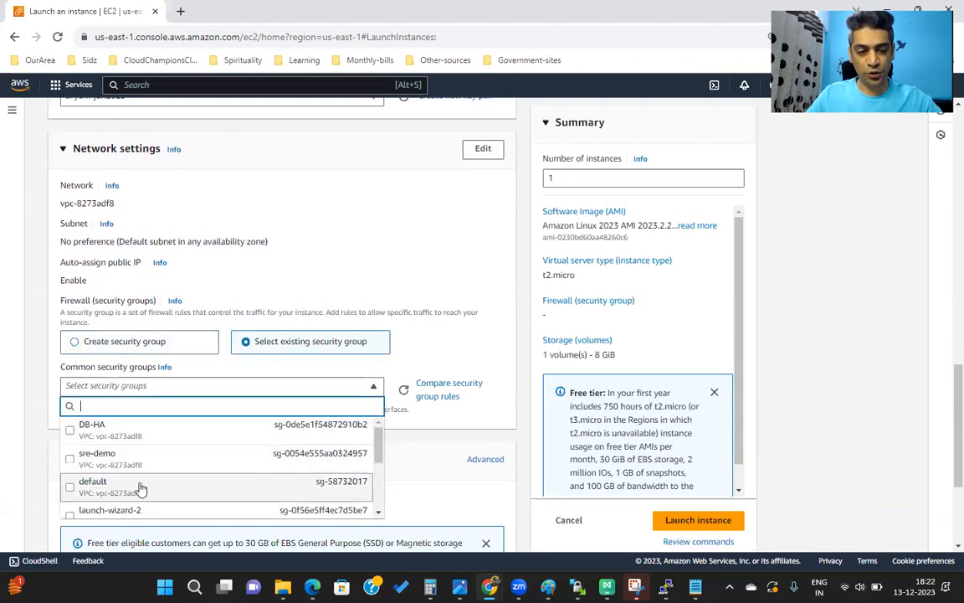
left_click(126, 431)
Add a bash user data script that installs, starts and enables httpd and writes an h1 "Welcome To Cloud Champions Club" to /var/www/html/index.html.
scroll(318, 393, "down", 3)
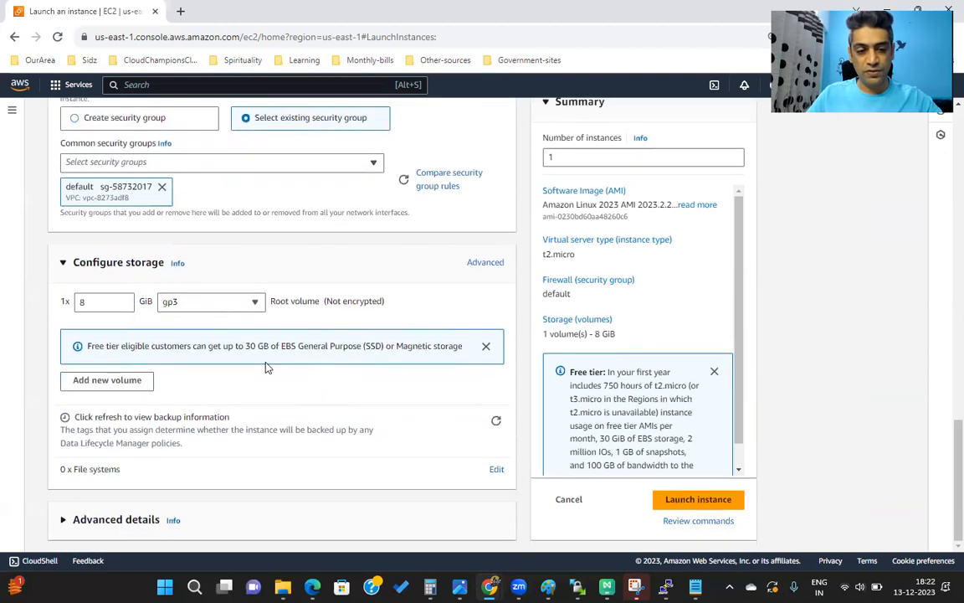
left_click(67, 520)
scroll(187, 478, "down", 6)
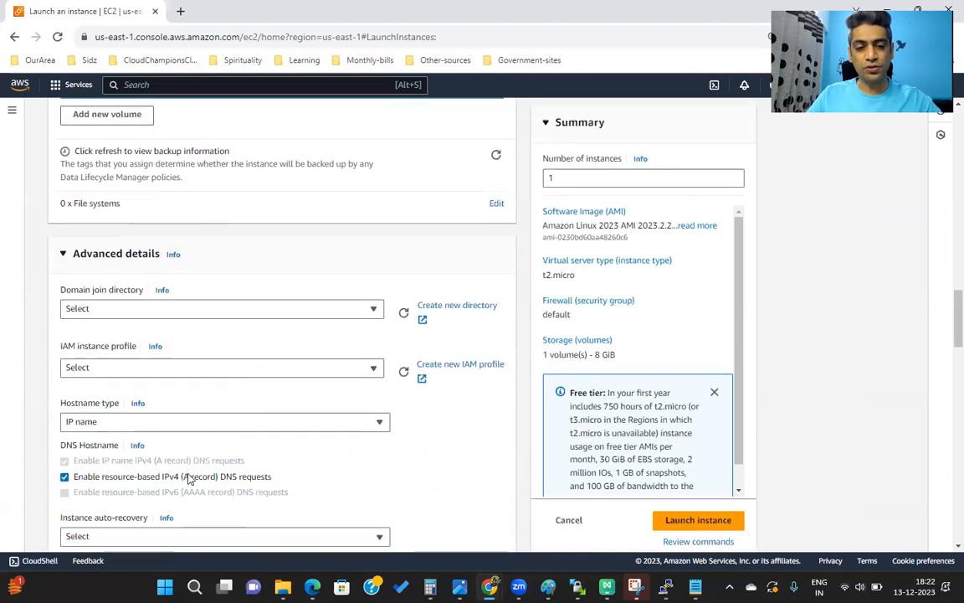
scroll(188, 478, "down", 15)
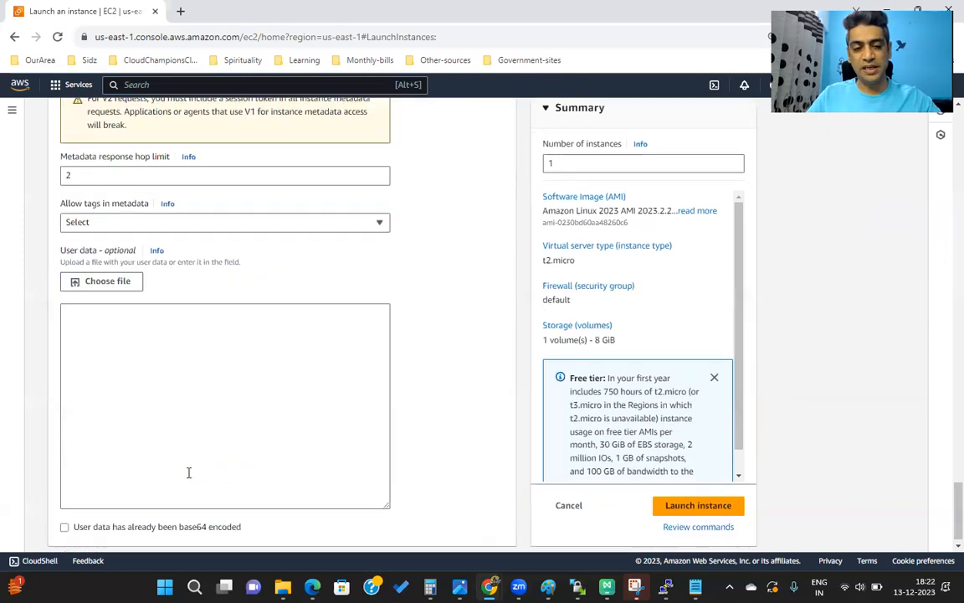
left_click(188, 338)
type("#!/bin/bash sudo su - yum install httpd -y service httpd start chkconfig httpd on cd /var/www/html echo \"<html><h1> Welcome To Cloud Champions Club </h1></html>\" >index.html")
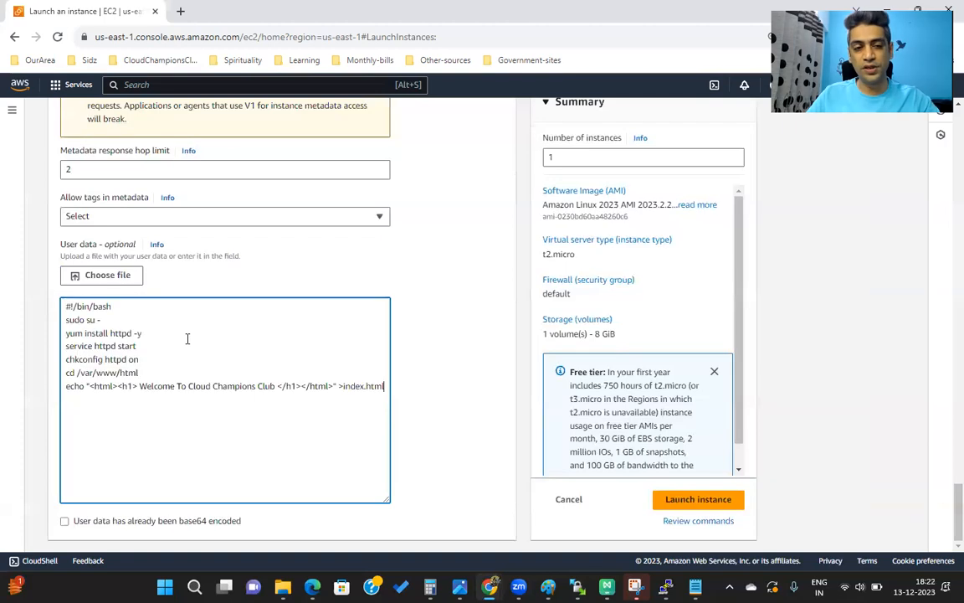
Examine the user data script's httpd setup commands and the lines that write index.html.
left_click_drag(179, 363, 65, 306)
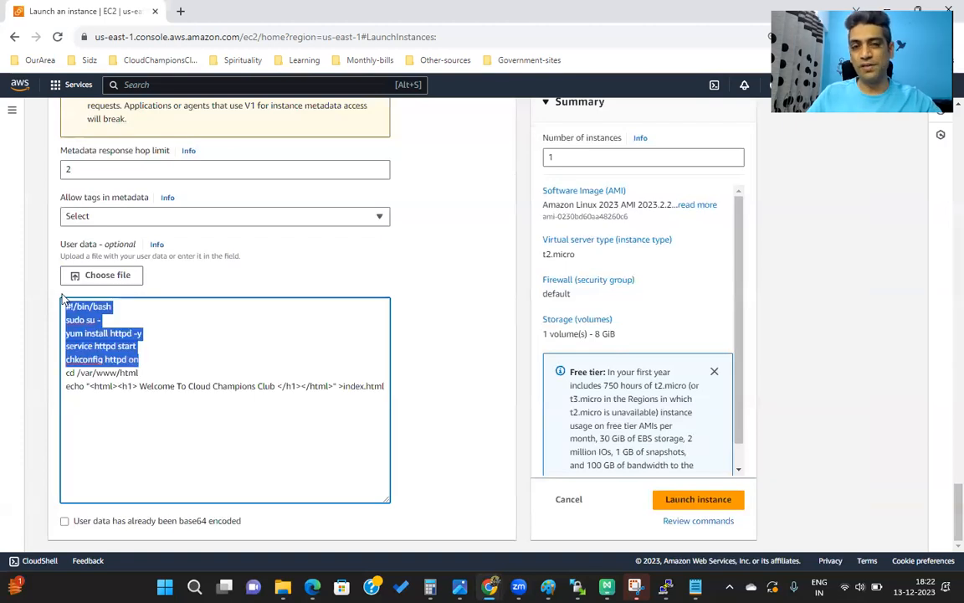
left_click(150, 362)
left_click_drag(65, 372, 389, 397)
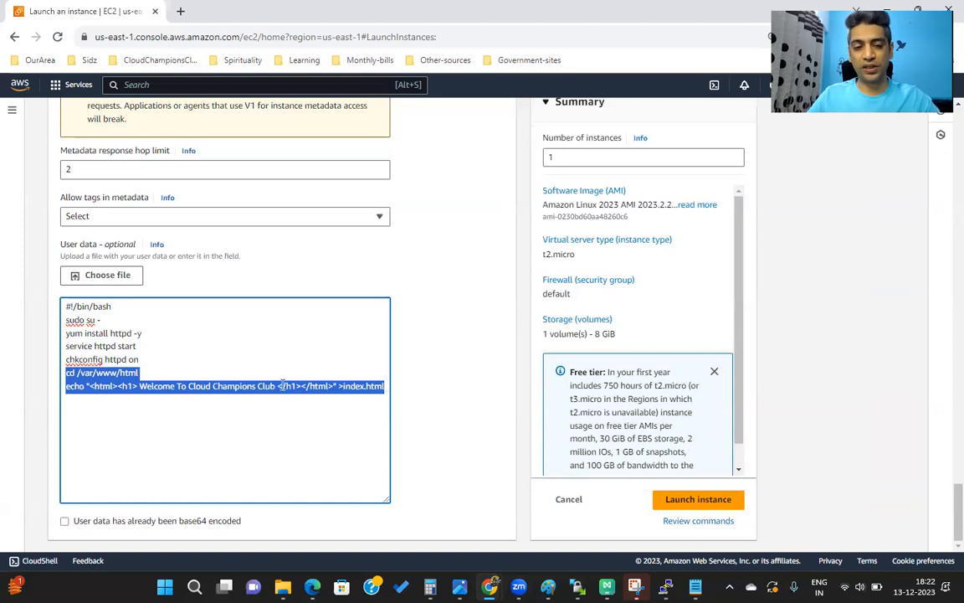
left_click(222, 358)
left_click_drag(218, 357, 39, 311)
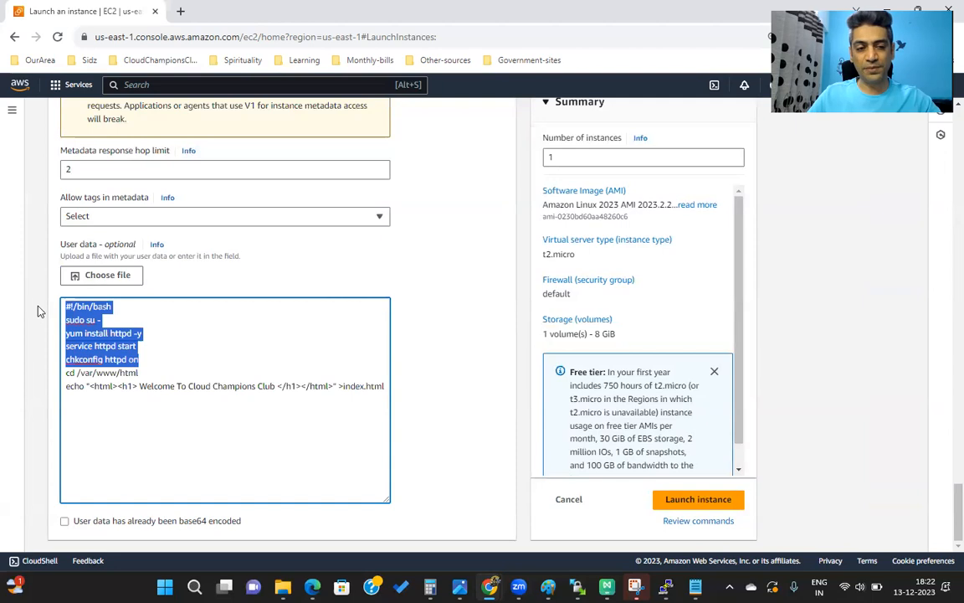
left_click(448, 366)
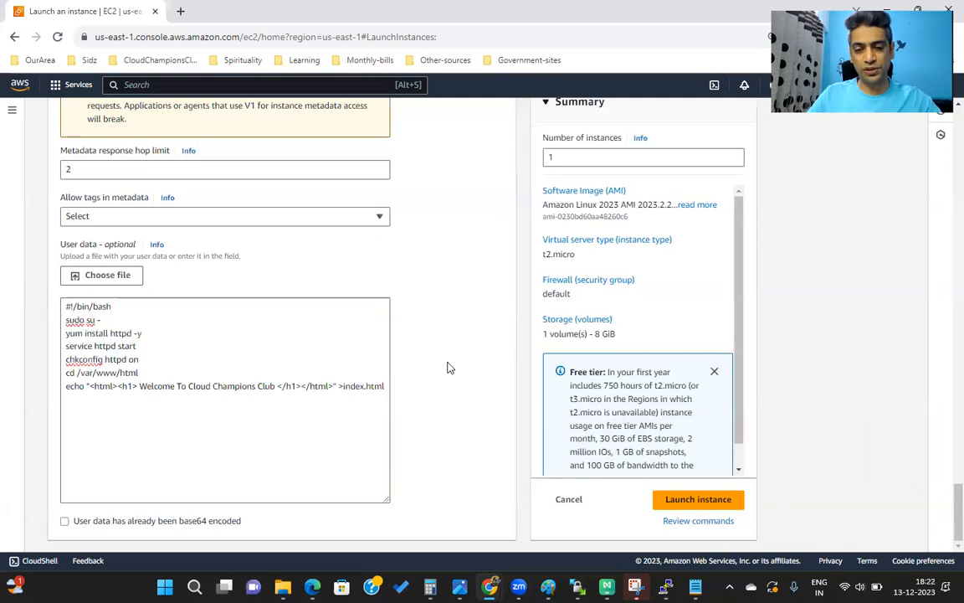
Launch the instance and display its details in the instances list.
left_click(712, 500)
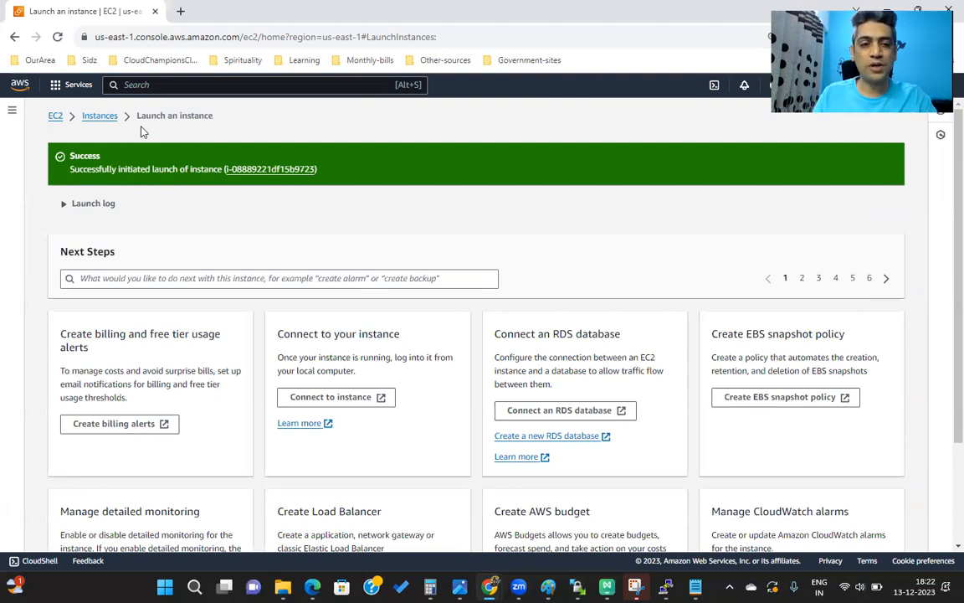
left_click(259, 170)
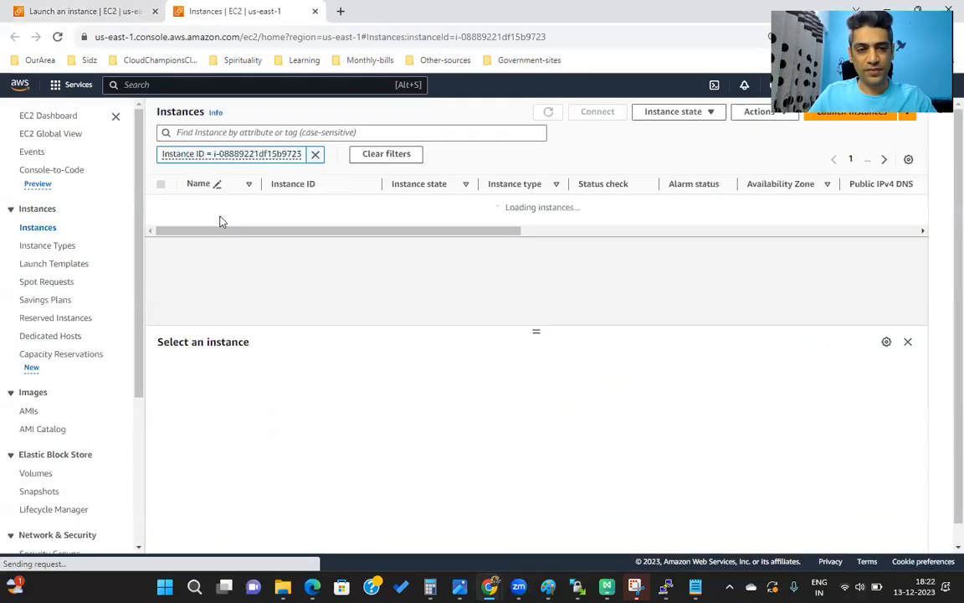
left_click(160, 204)
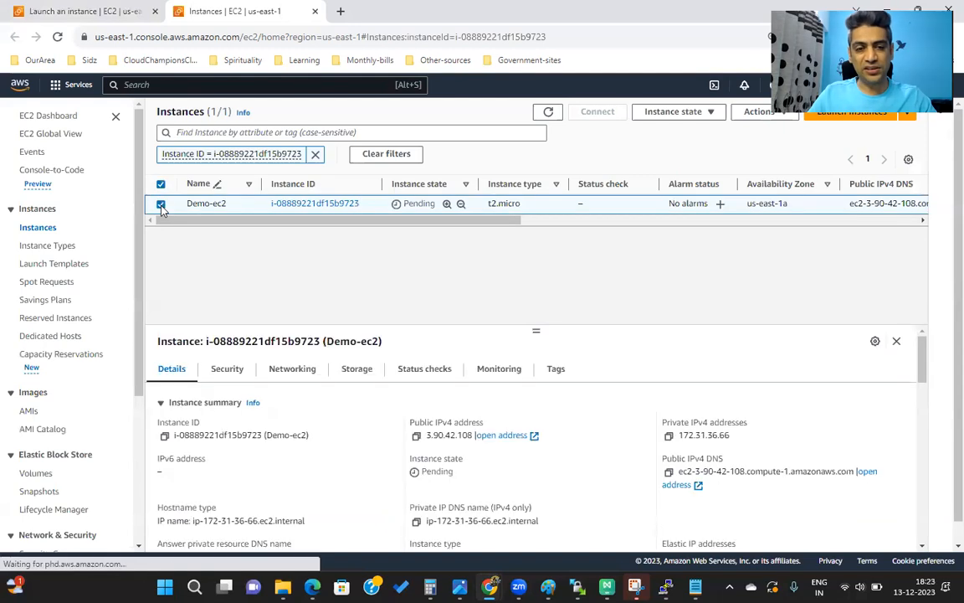
Copy the Demo-ec2 instance's public IPv4 address and open it in a new browser tab.
left_click(416, 436)
scroll(415, 439, "down", 5)
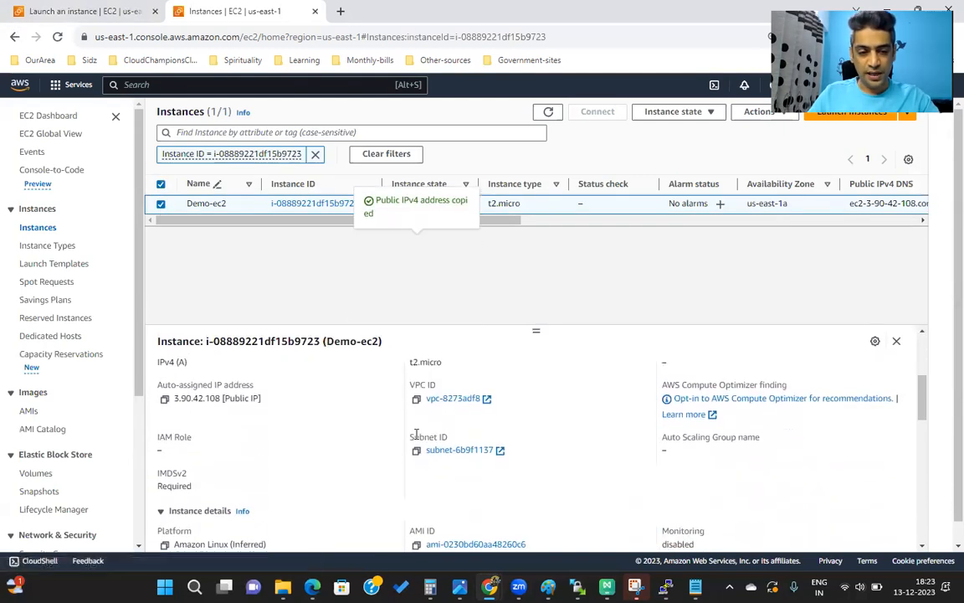
scroll(330, 446, "down", 5)
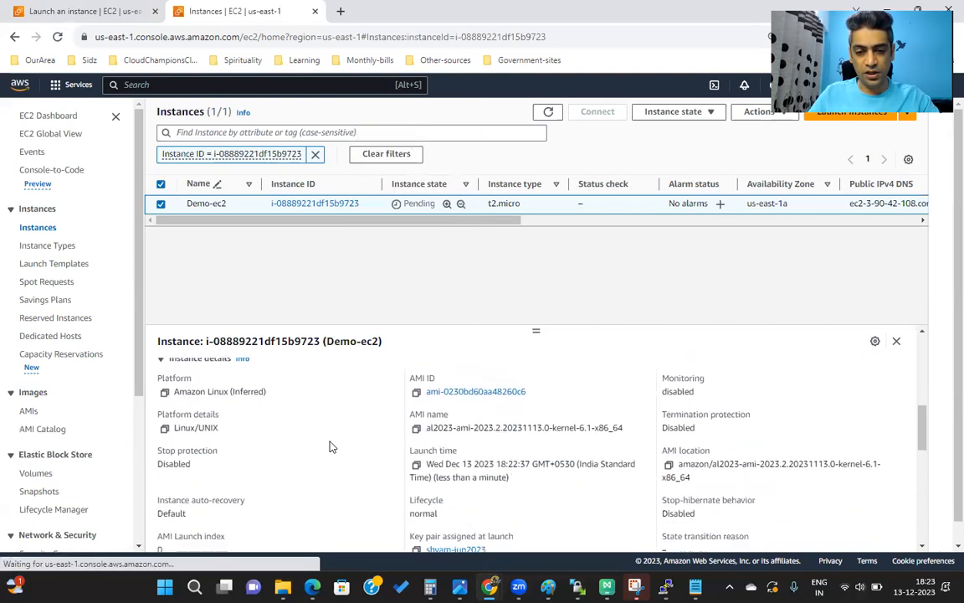
scroll(329, 446, "down", 1)
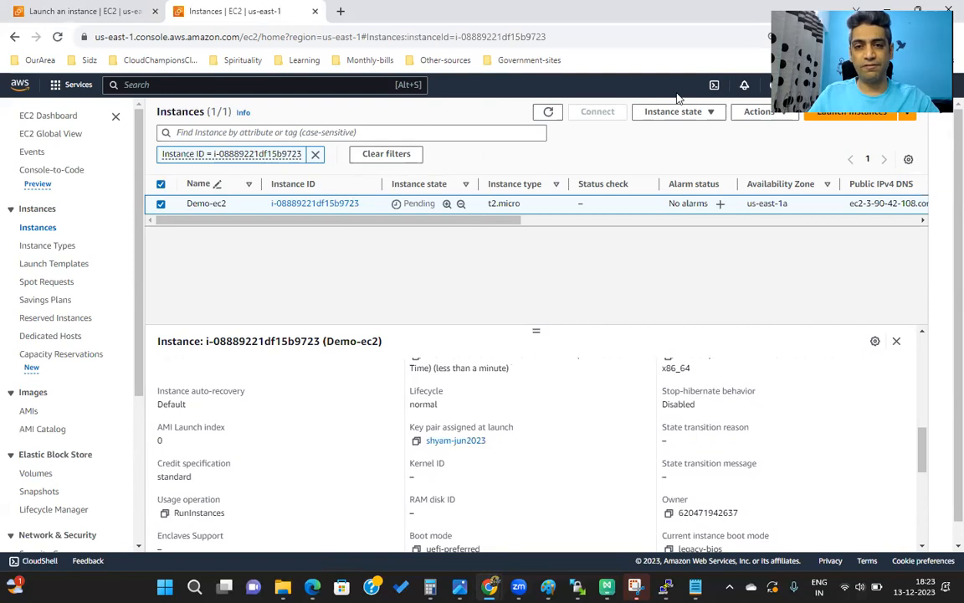
left_click(339, 11)
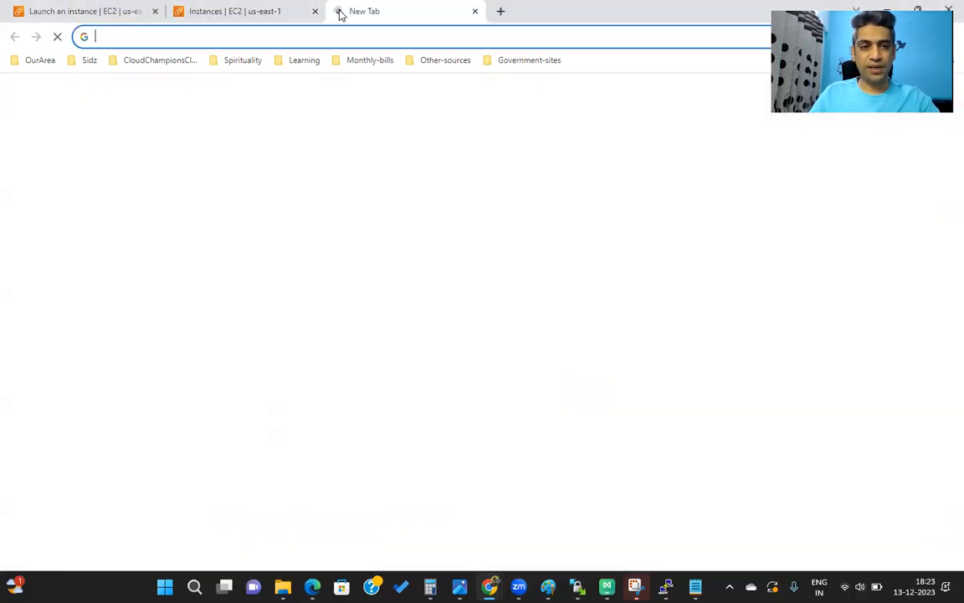
key("ctrl+v")
key("Return")
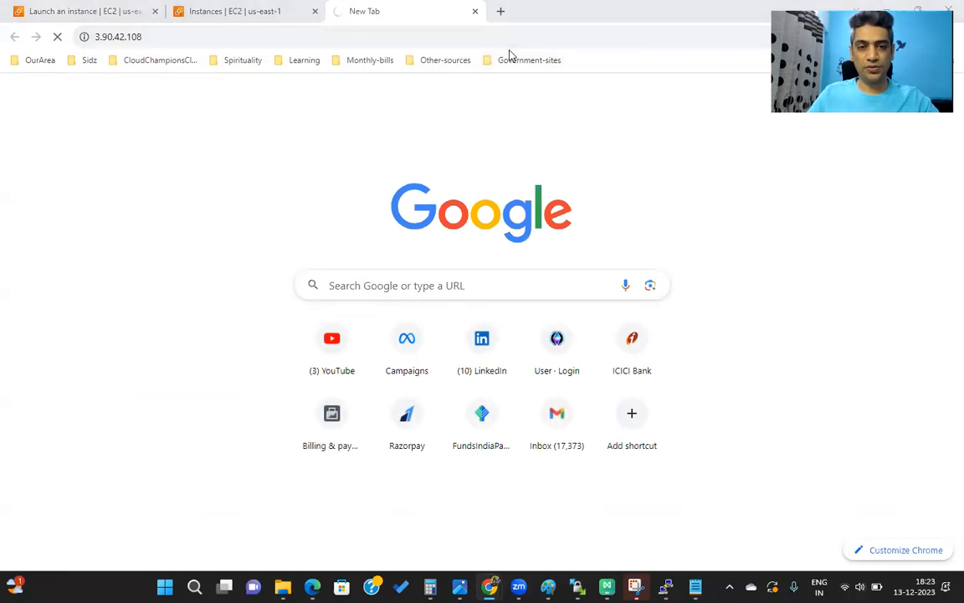
Examine the Demo-ec2 instance's inbound security rules, checking the source allowed for port 80.
left_click(216, 12)
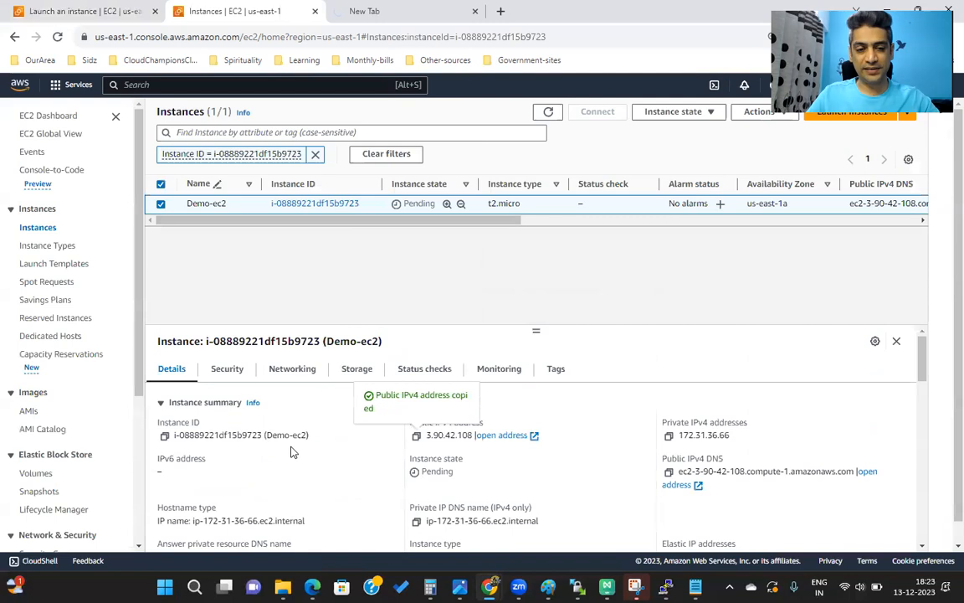
left_click(226, 369)
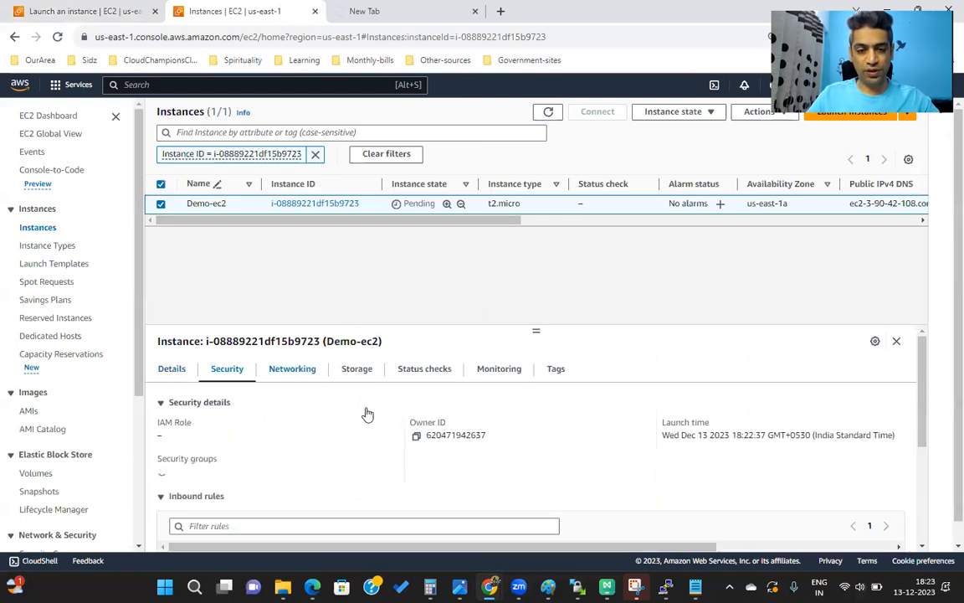
scroll(344, 437, "down", 2)
scroll(413, 508, "down", 1)
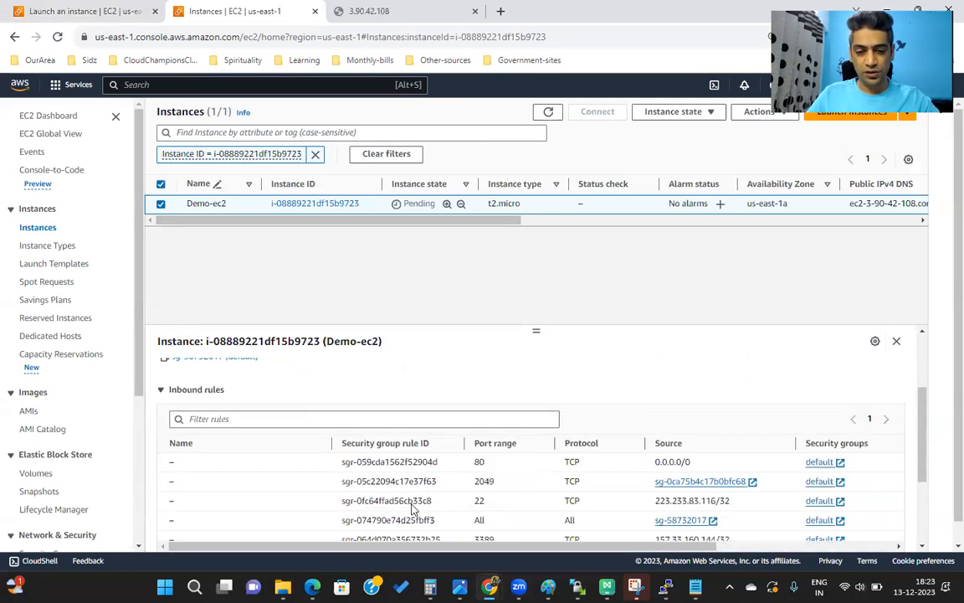
scroll(413, 508, "down", 1)
double_click(479, 447)
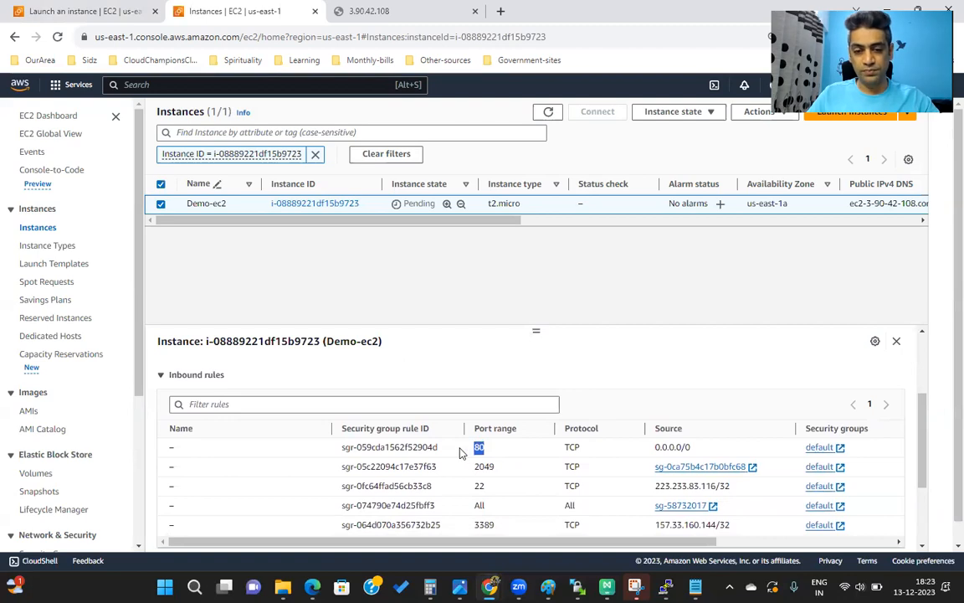
double_click(672, 447)
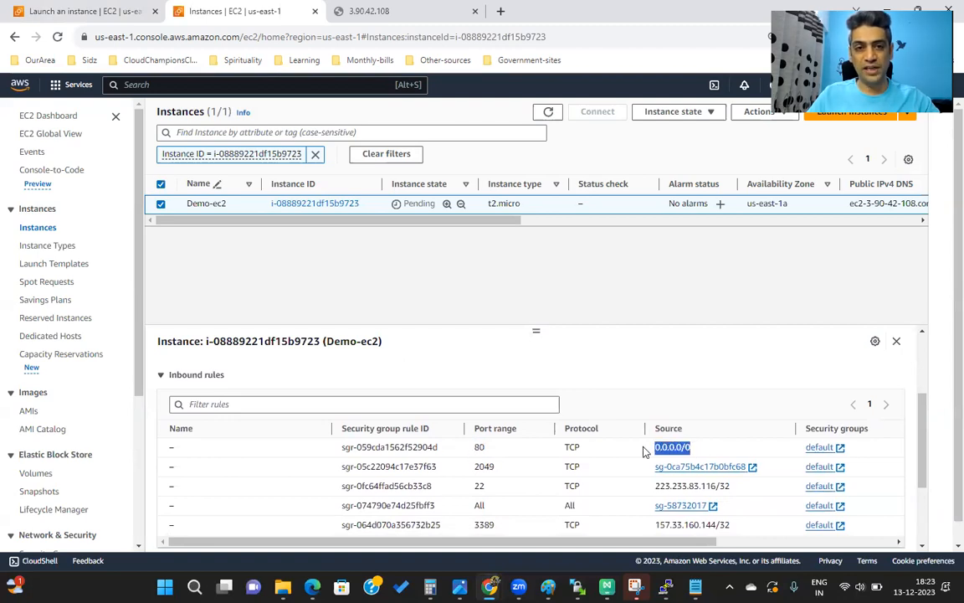
Return to the web page at the instance's public IP address and reload it.
left_click(458, 7)
left_click(57, 37)
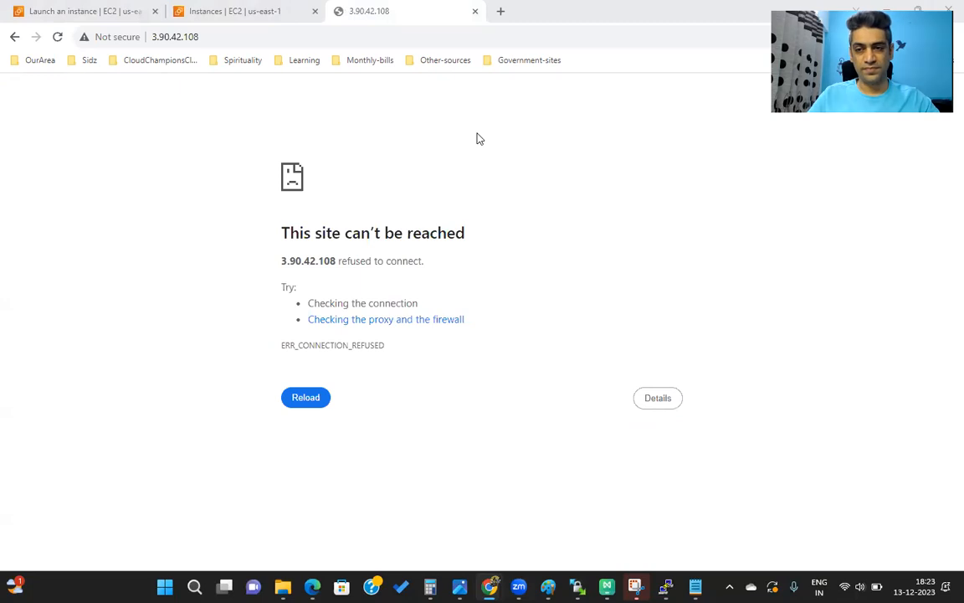
Refresh the status of the Demo-ec2 instance in the instances list, and reload the web page at its public IP address.
key("ctrl+shift+Tab")
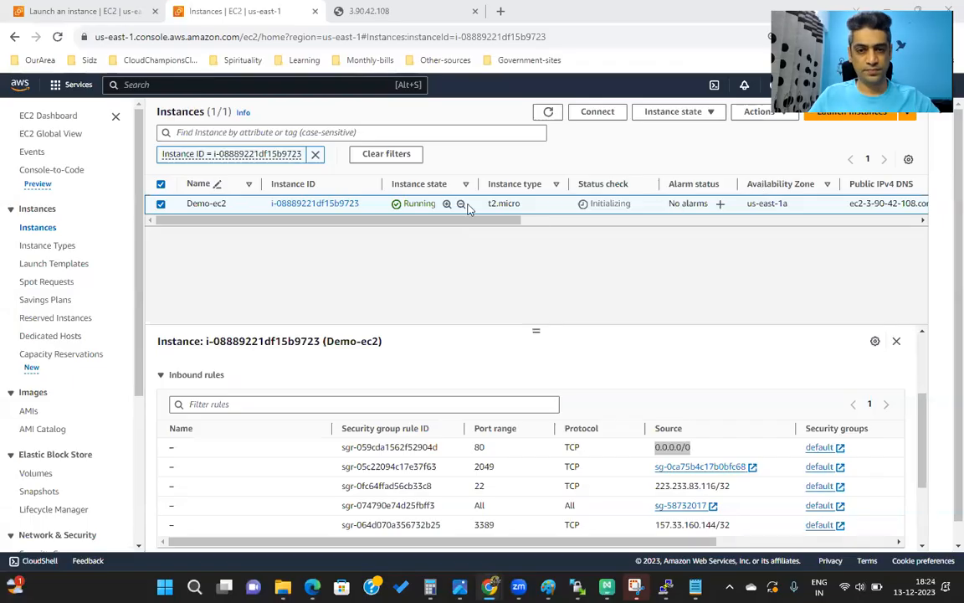
left_click(548, 112)
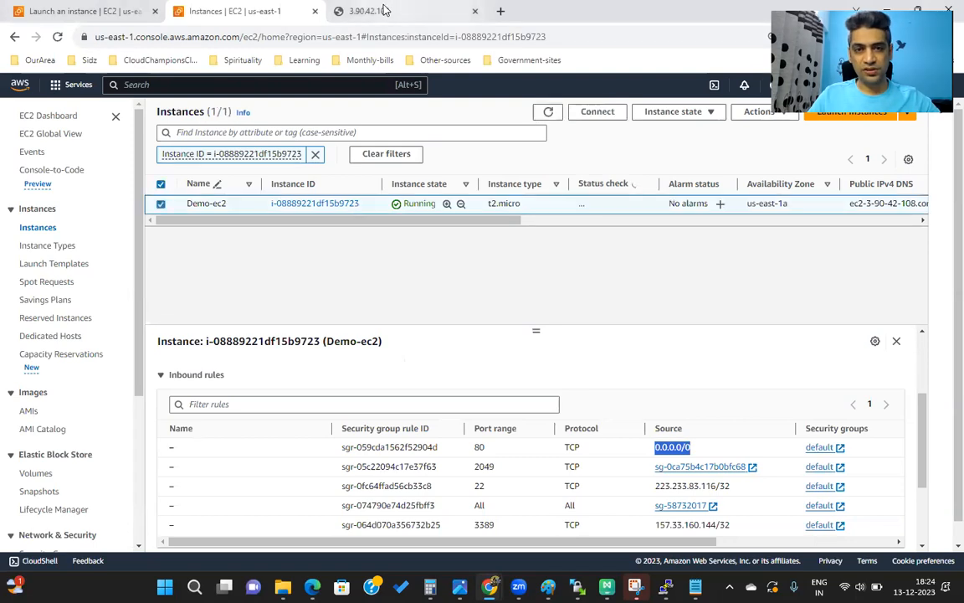
left_click(384, 11)
left_click(57, 38)
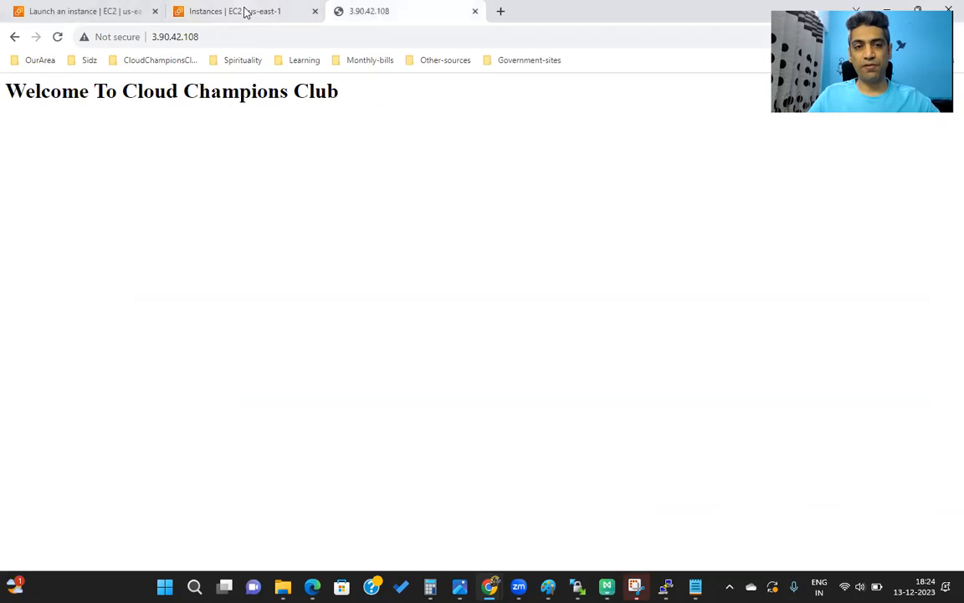
Return to the Demo-ec2 instance's inbound security rules and check the rule for port 80.
left_click(245, 11)
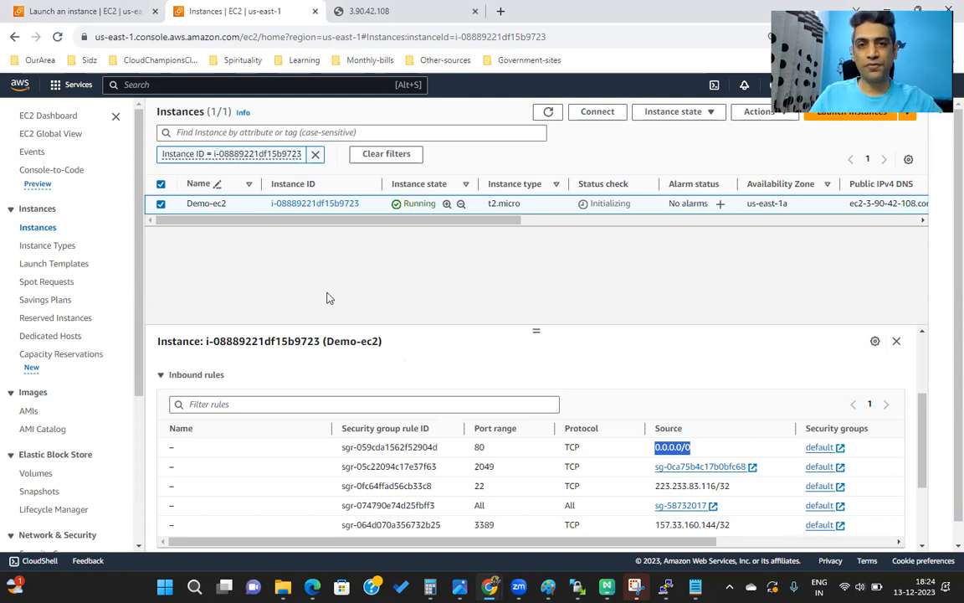
double_click(478, 446)
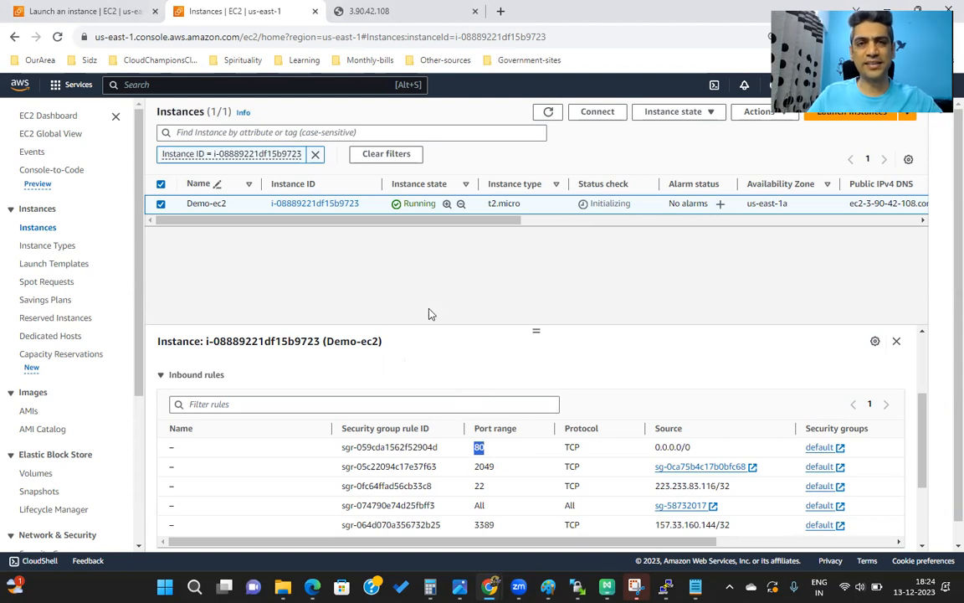
key("alt+Tab")
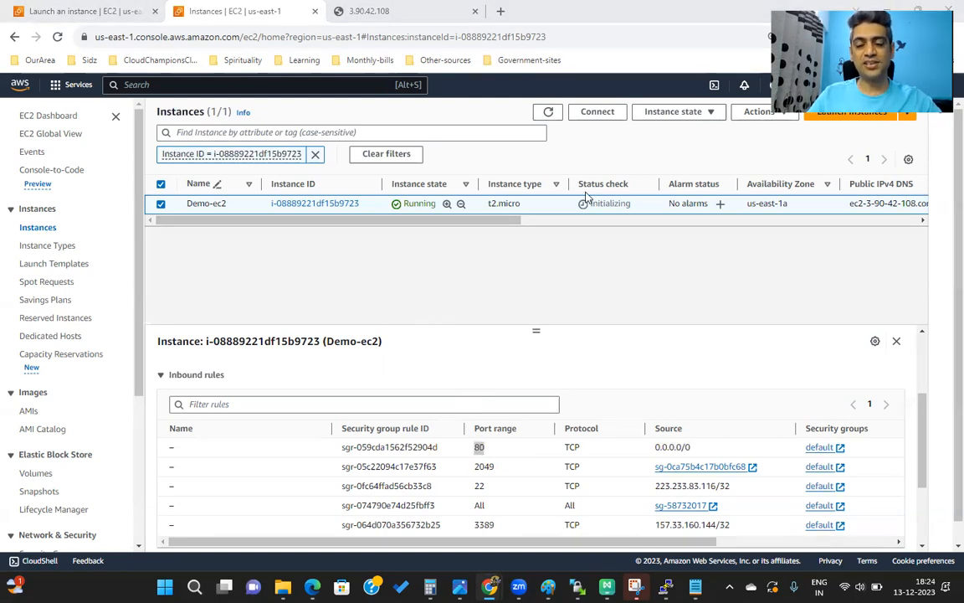